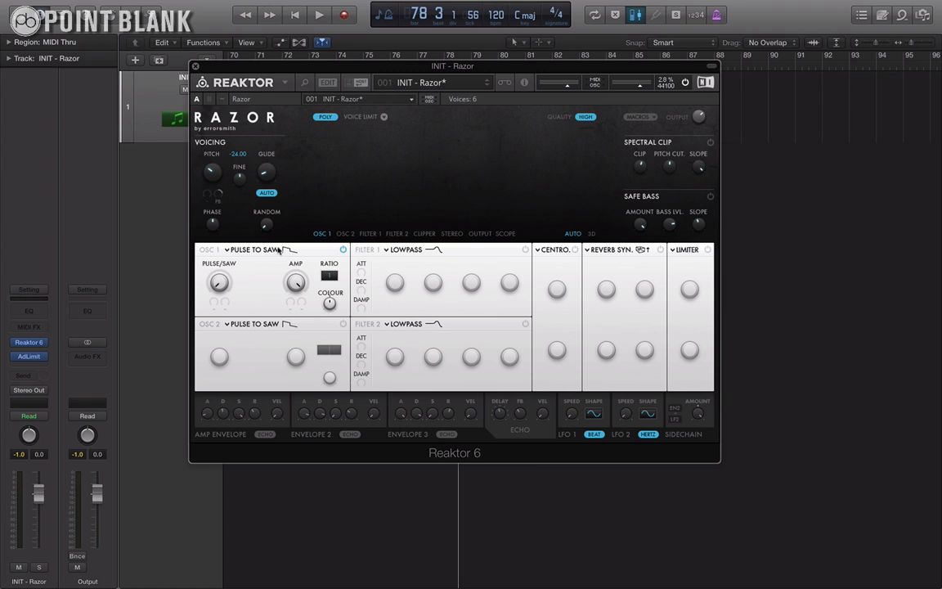
# - Audition oscillator 1 types including Duo Saw, Pulse Width, Mixed Pitchbend, Octaves to Saw, Pitched Noise and Synced Noise, ending back on Pulse to Saw
pyautogui.click(227, 250)
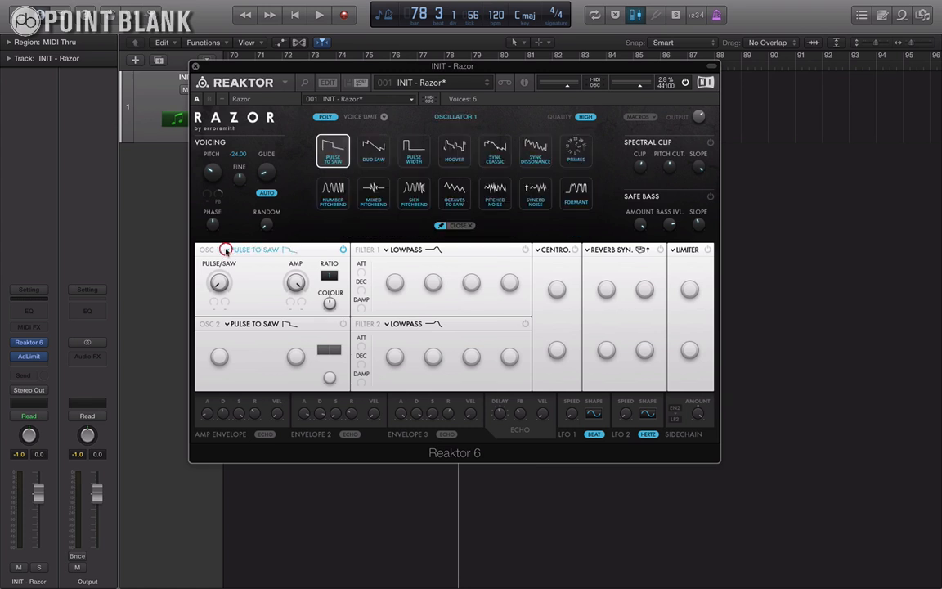
pyautogui.click(368, 154)
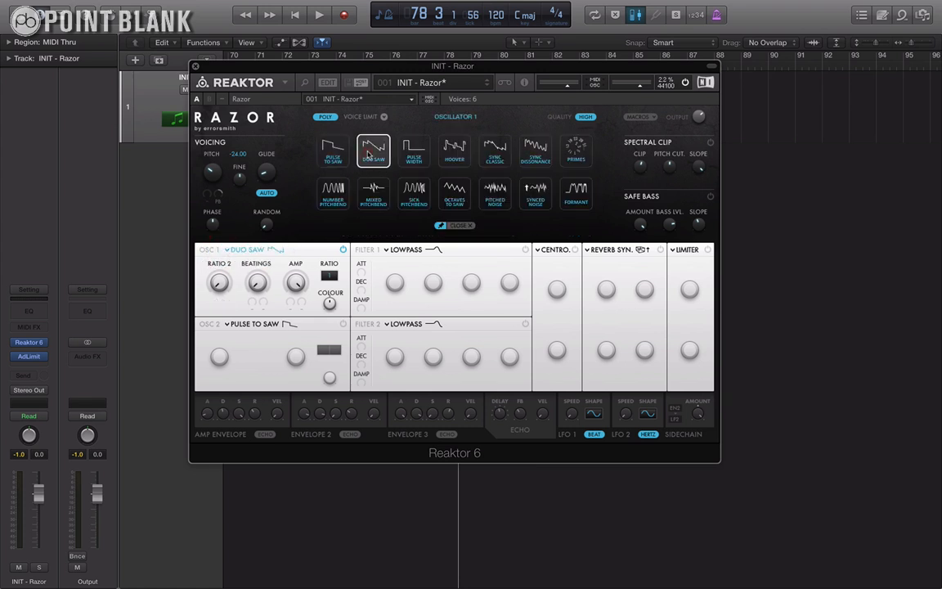
pyautogui.click(413, 151)
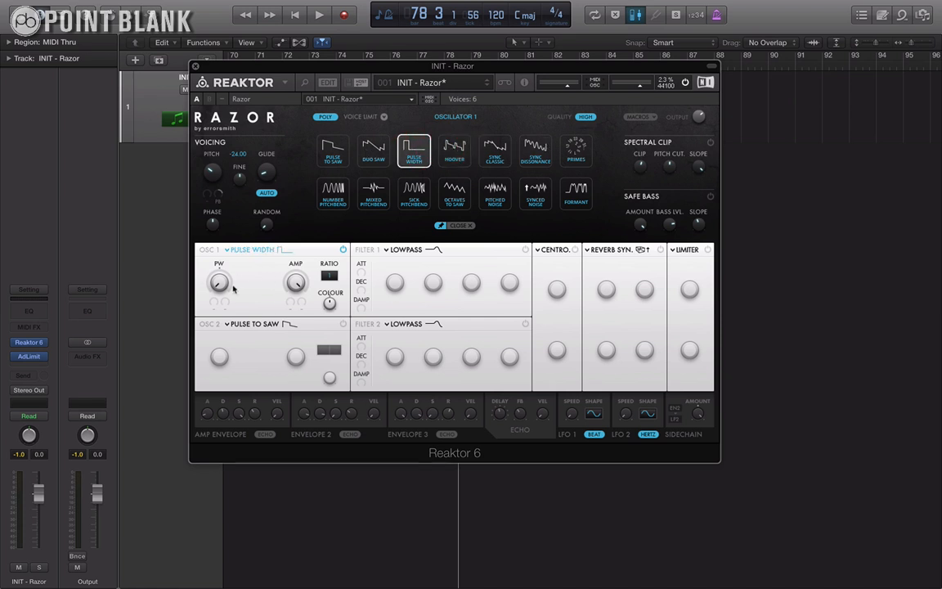
pyautogui.click(332, 193)
pyautogui.click(373, 193)
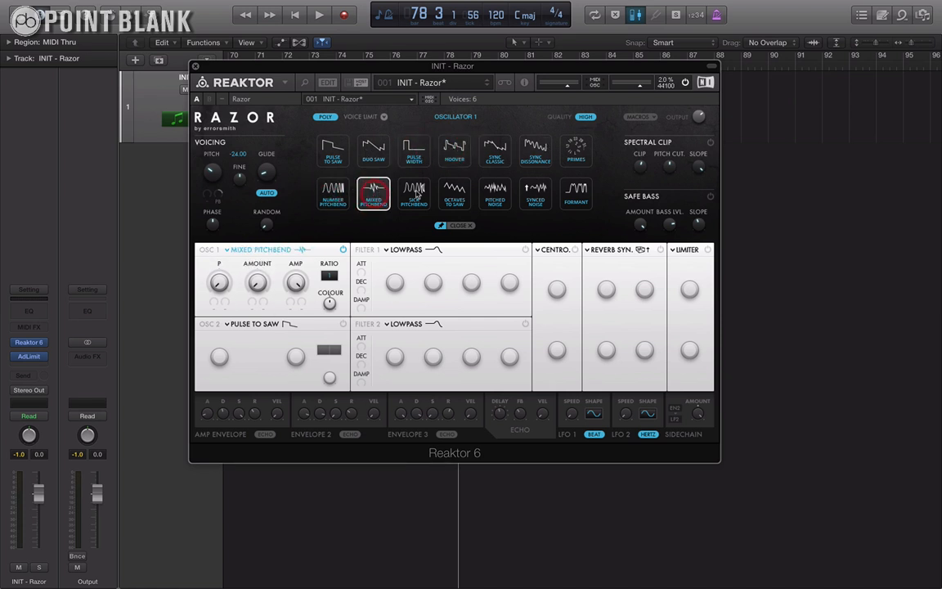
pyautogui.click(421, 191)
pyautogui.click(455, 193)
pyautogui.click(494, 193)
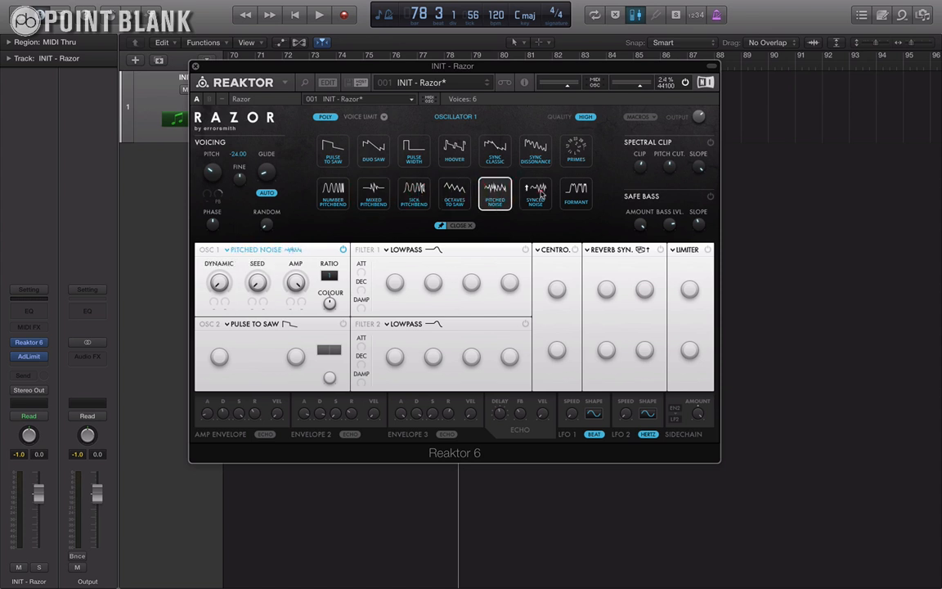
pyautogui.click(535, 193)
pyautogui.click(336, 151)
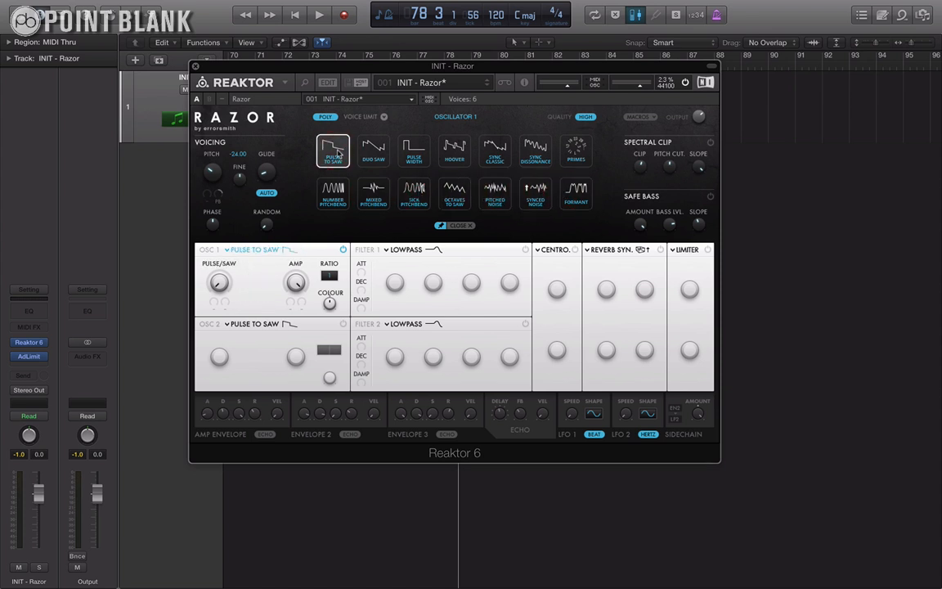
pyautogui.click(469, 225)
# - Try out oscillator 1's Amp and Ratio controls, leaving Amp at full and Ratio at 1
pyautogui.moveTo(300, 288)
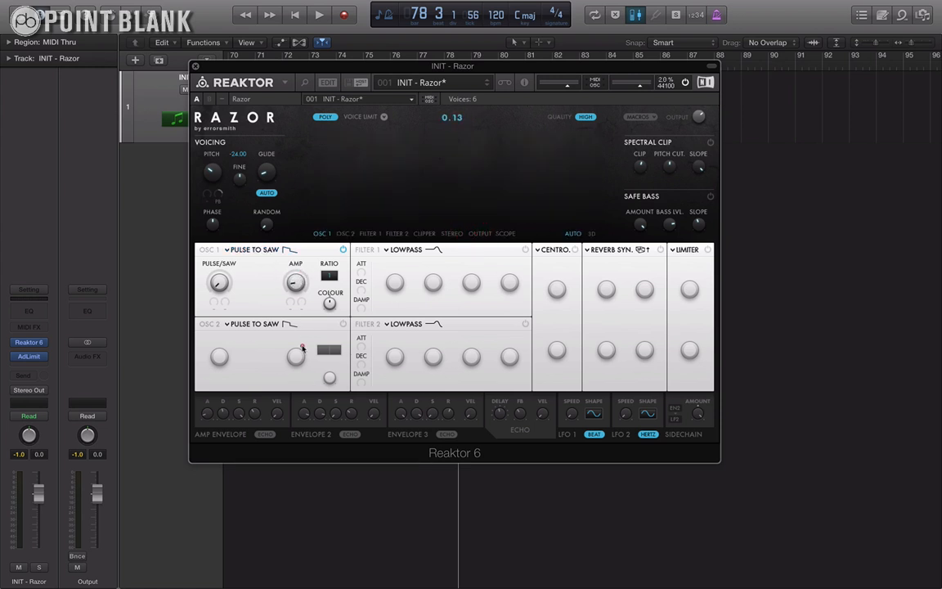
pyautogui.moveTo(331, 278)
pyautogui.moveTo(332, 276)
pyautogui.mouseDown()
pyautogui.moveTo(333, 251)
pyautogui.moveTo(333, 279)
pyautogui.mouseUp()
# - Switch oscillator 1 to Duo Saw and slightly raise its Ratio 2 and Beatings amounts
pyautogui.click(227, 252)
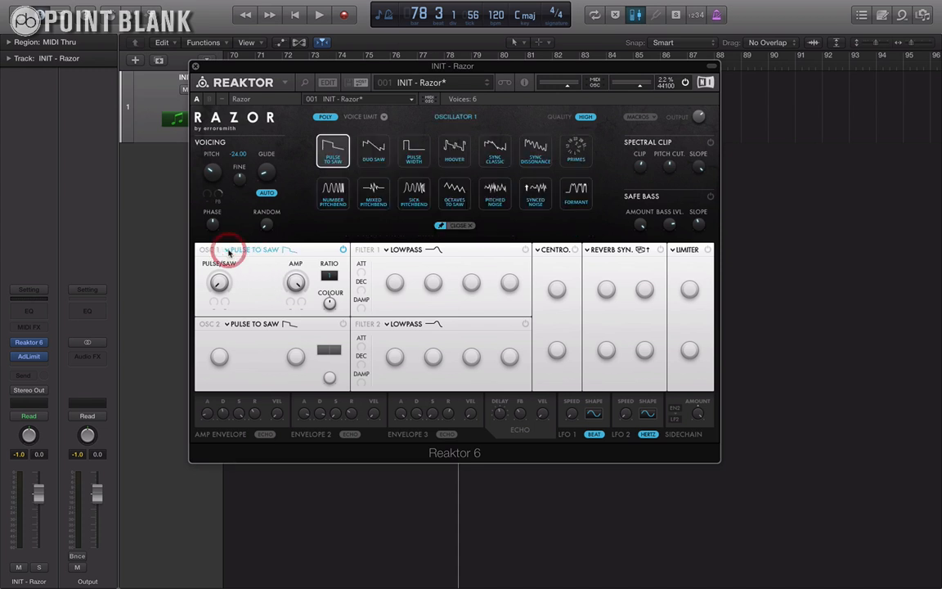
pyautogui.click(377, 152)
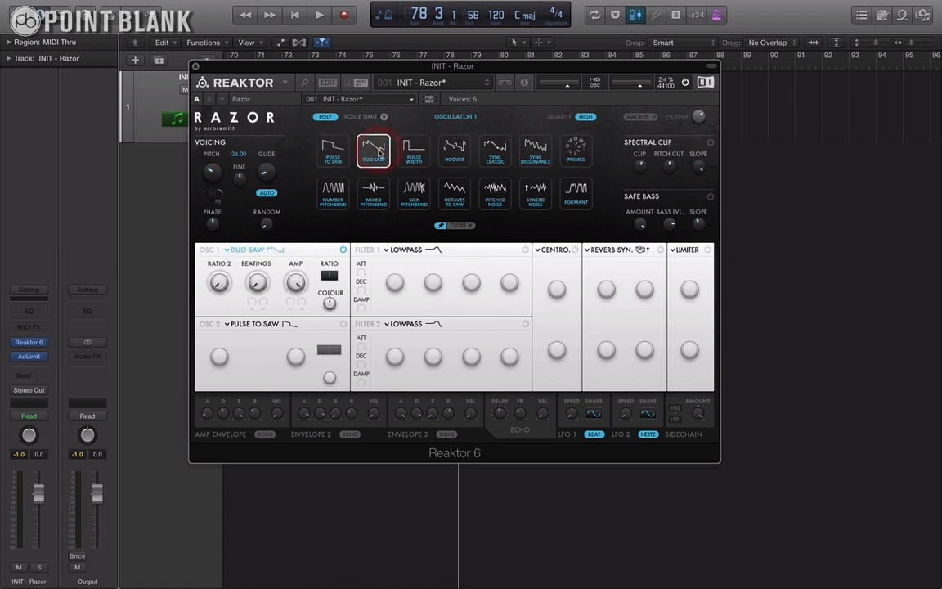
pyautogui.click(458, 225)
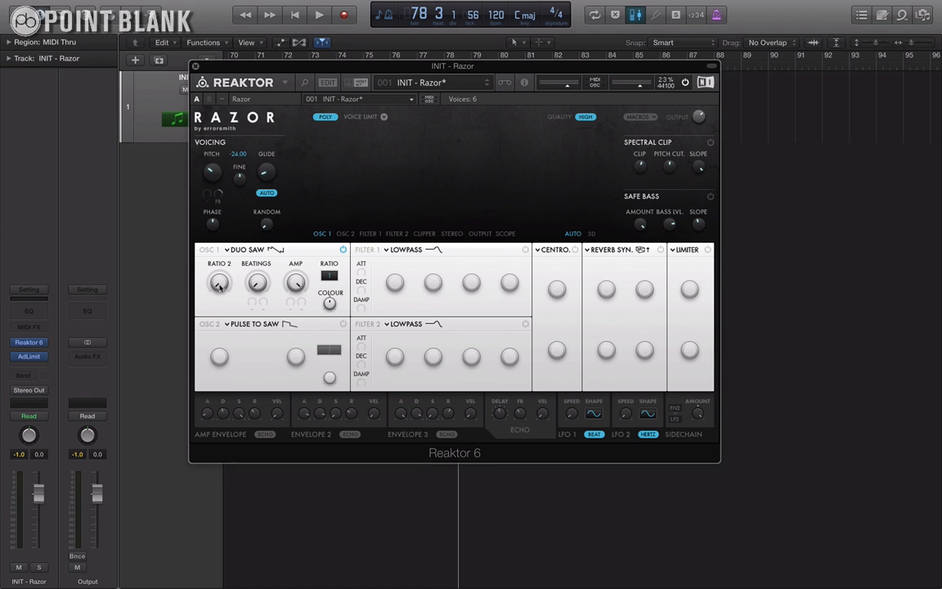
pyautogui.moveTo(219, 286); pyautogui.dragTo(217, 264)
pyautogui.moveTo(262, 282); pyautogui.dragTo(261, 272)
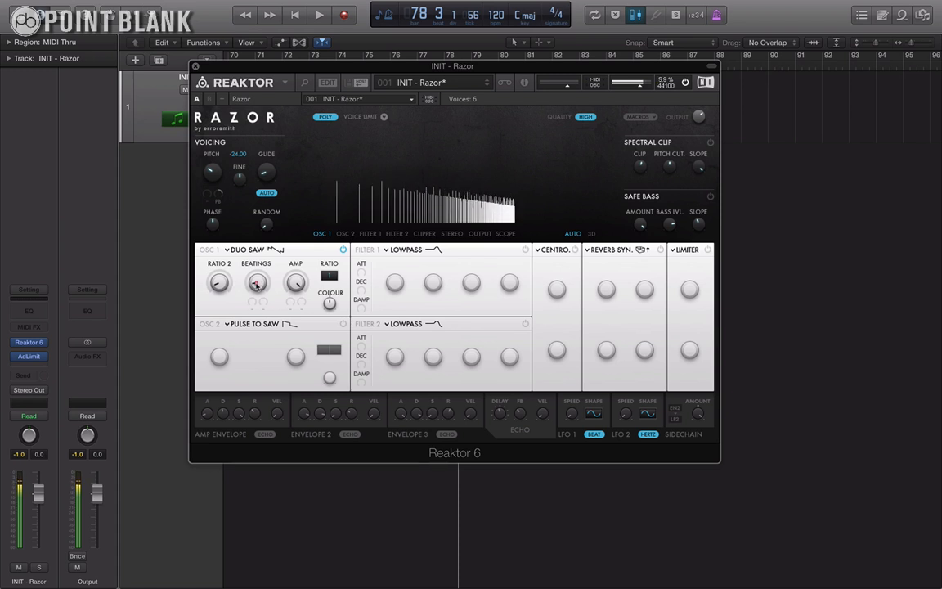
pyautogui.moveTo(255, 283); pyautogui.dragTo(257, 289)
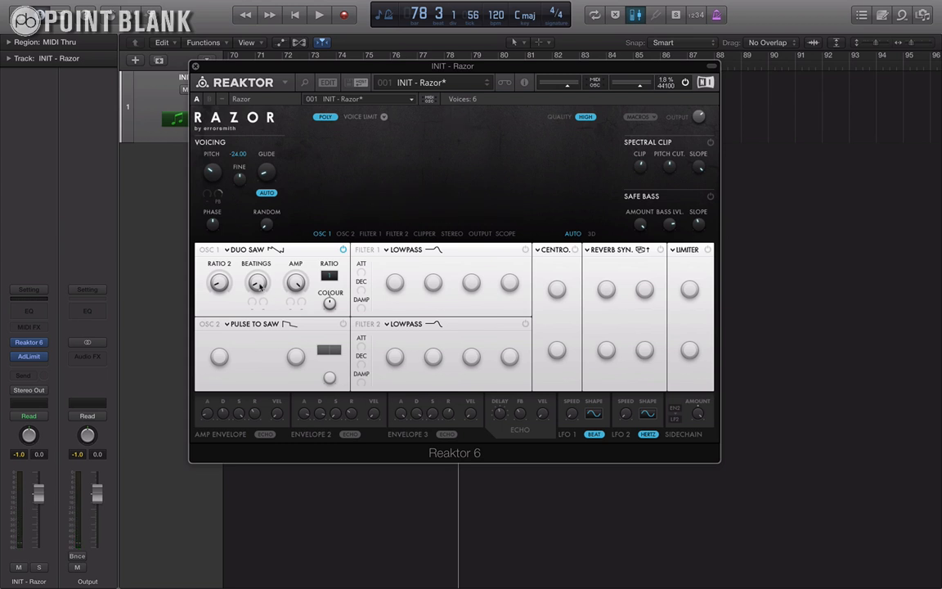
# - Change oscillator 1 to Formant and sweep its Formant amount, leaving it slightly above the midpoint
pyautogui.click(241, 250)
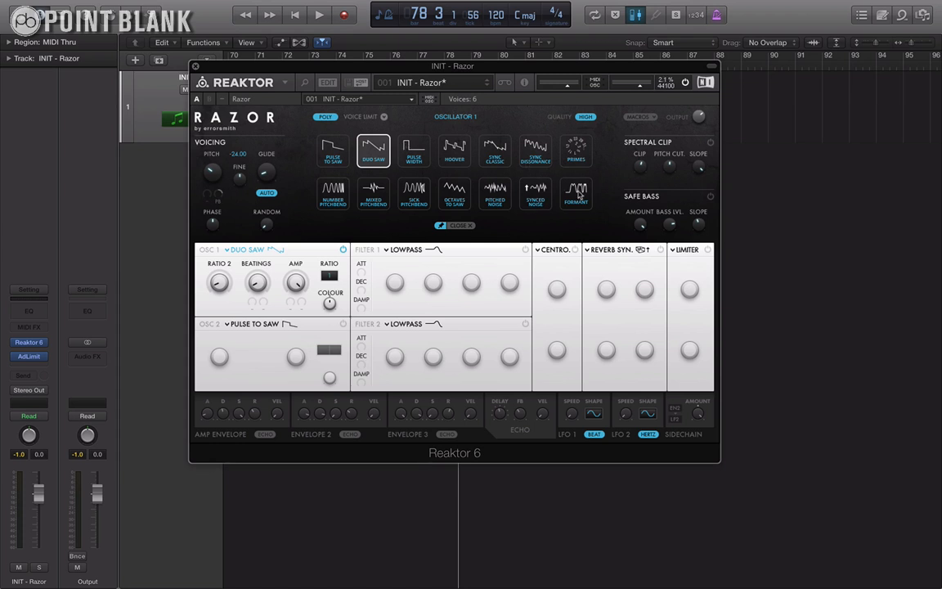
pyautogui.click(578, 194)
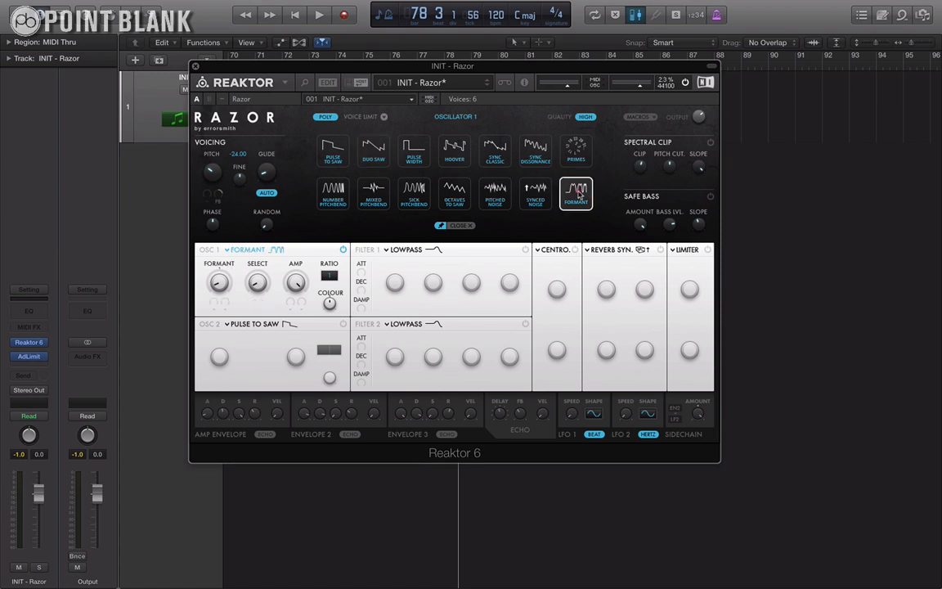
pyautogui.click(463, 224)
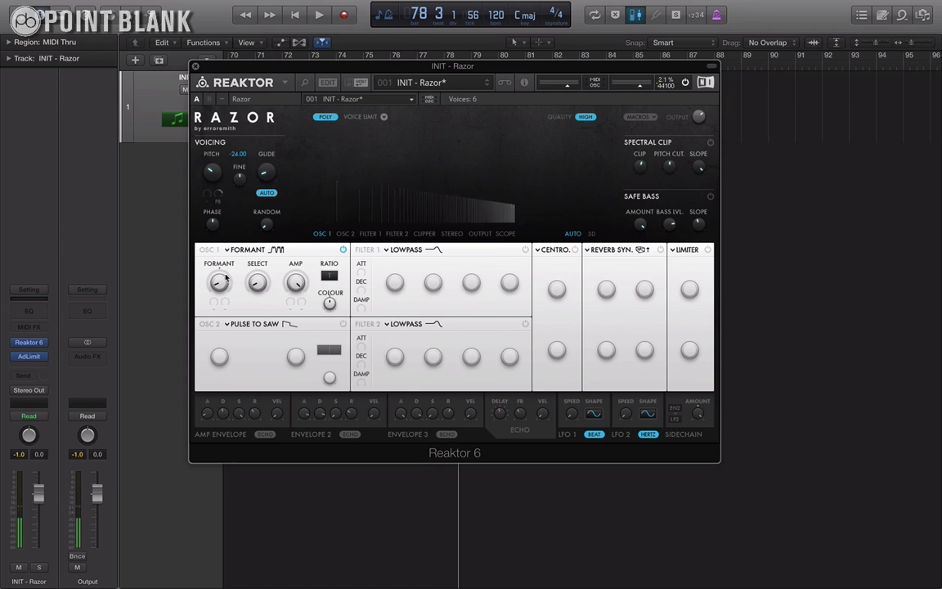
pyautogui.moveTo(218, 282); pyautogui.dragTo(219, 315)
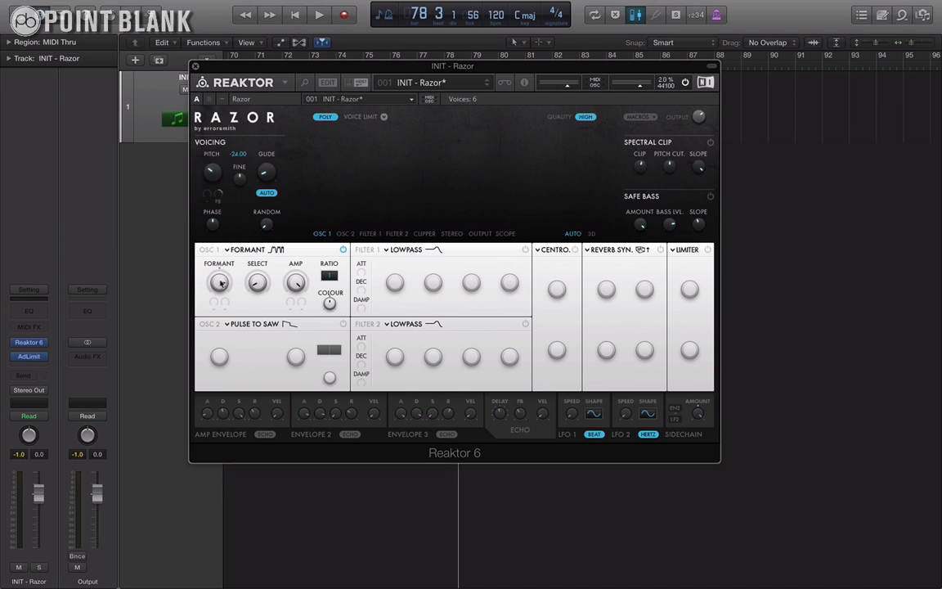
pyautogui.moveTo(217, 282)
pyautogui.mouseDown()
pyautogui.moveTo(216, 296)
pyautogui.moveTo(211, 274)
pyautogui.moveTo(214, 292)
pyautogui.mouseUp()
# - Modulate oscillator 1's Formant amount with LFO 1, with the LFO rate in Hertz mode and its speed adjusted
pyautogui.click(213, 309)
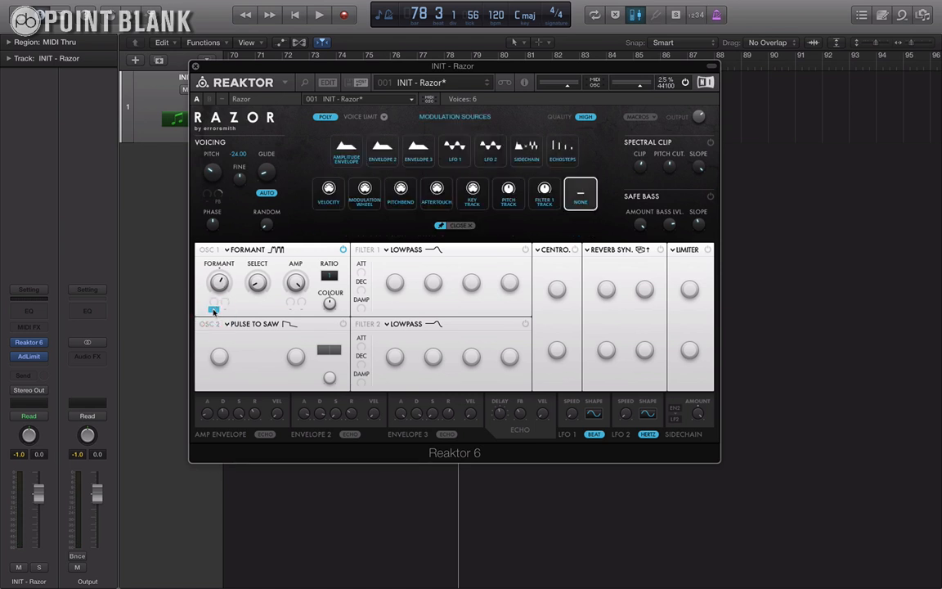
pyautogui.click(455, 149)
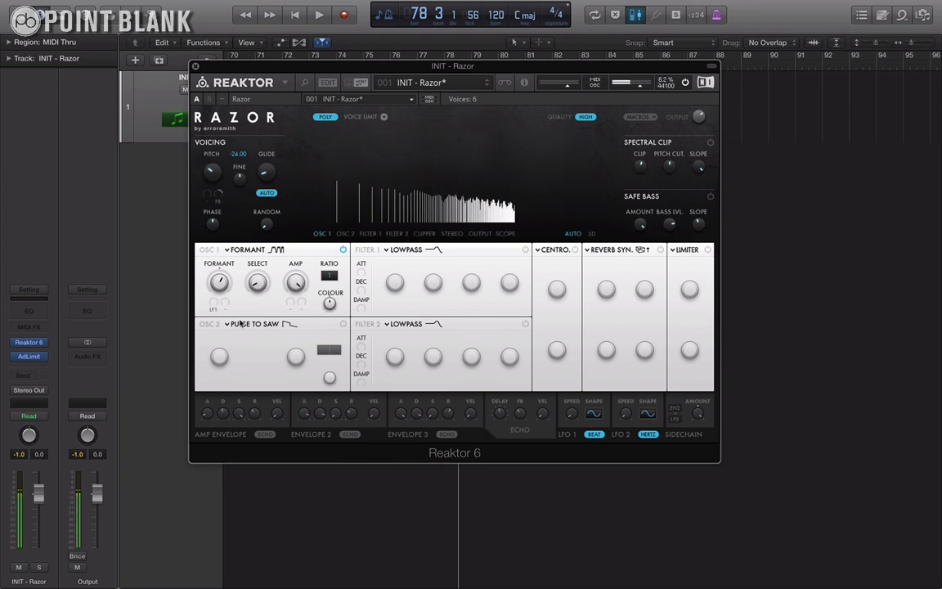
pyautogui.moveTo(213, 309); pyautogui.dragTo(195, 260)
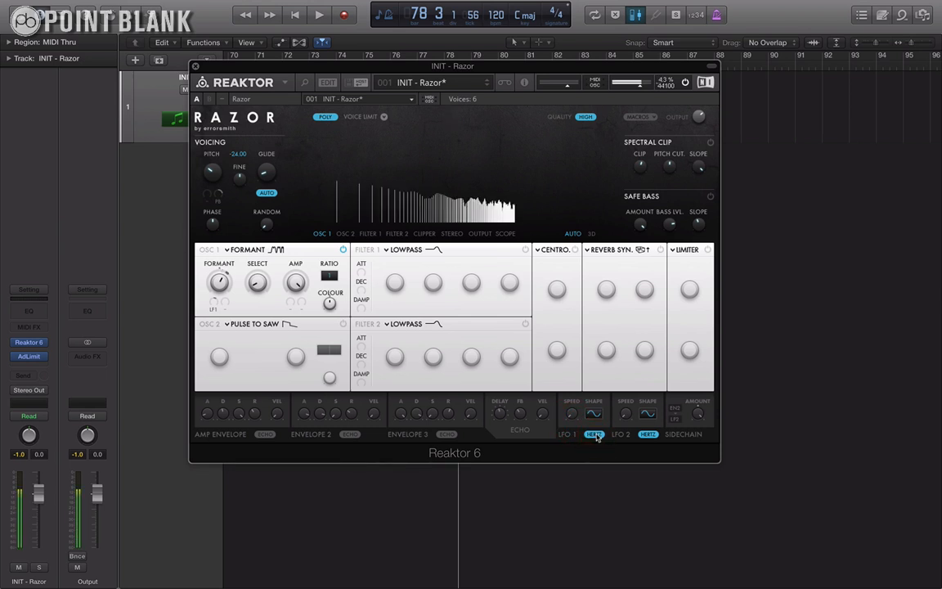
pyautogui.click(575, 415)
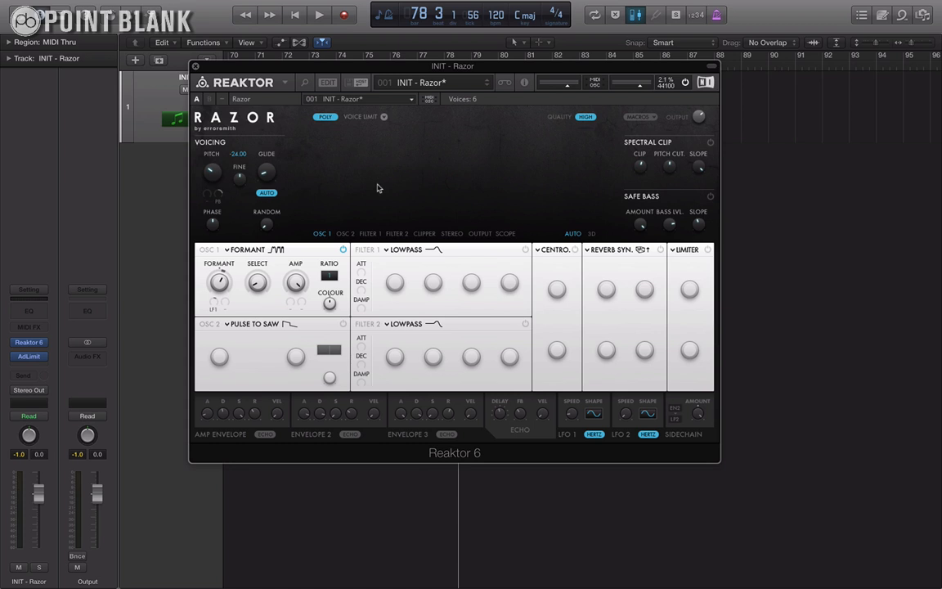
# - Raise oscillator 1's Select amount, and switch the active oscillator from oscillator 1 to oscillator 2
pyautogui.moveTo(252, 284); pyautogui.dragTo(254, 264)
pyautogui.click(344, 250)
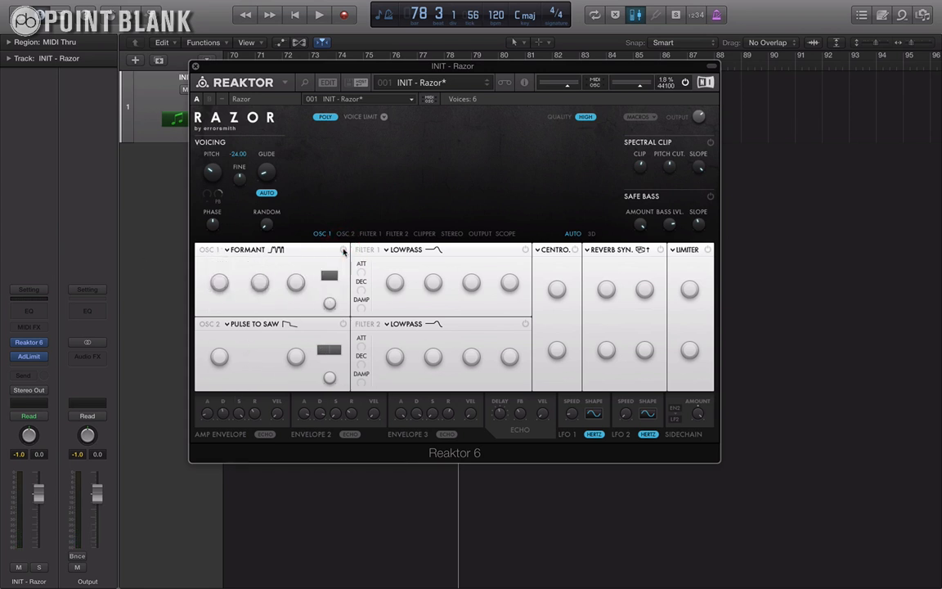
pyautogui.click(344, 324)
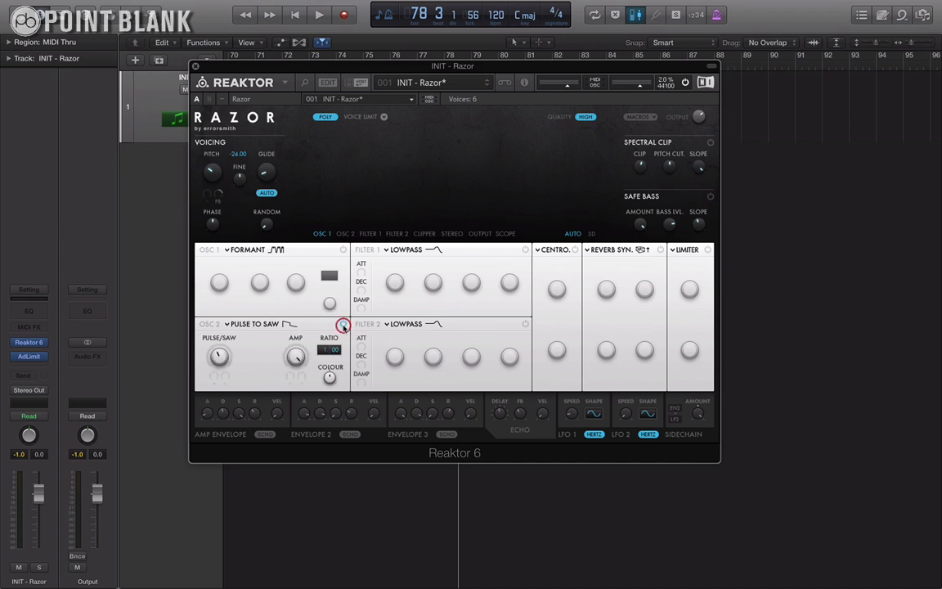
# - Set oscillator 2's type to Primes and close the oscillator selection
pyautogui.click(234, 326)
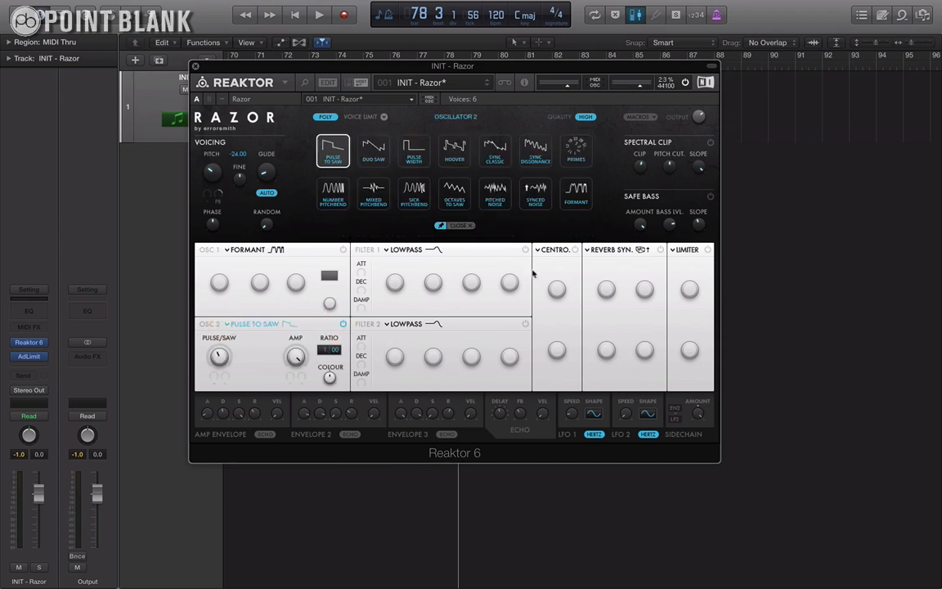
pyautogui.click(579, 150)
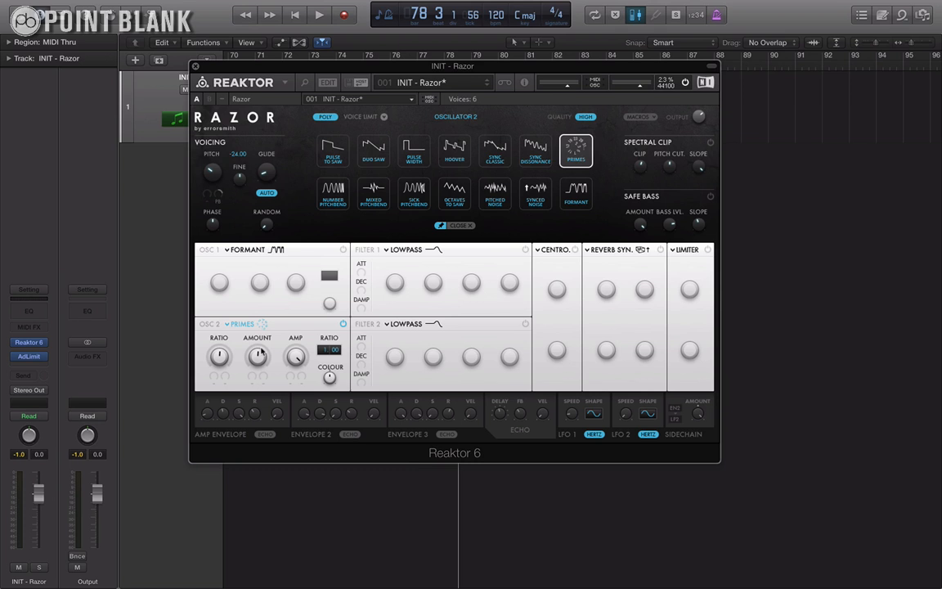
pyautogui.click(257, 356)
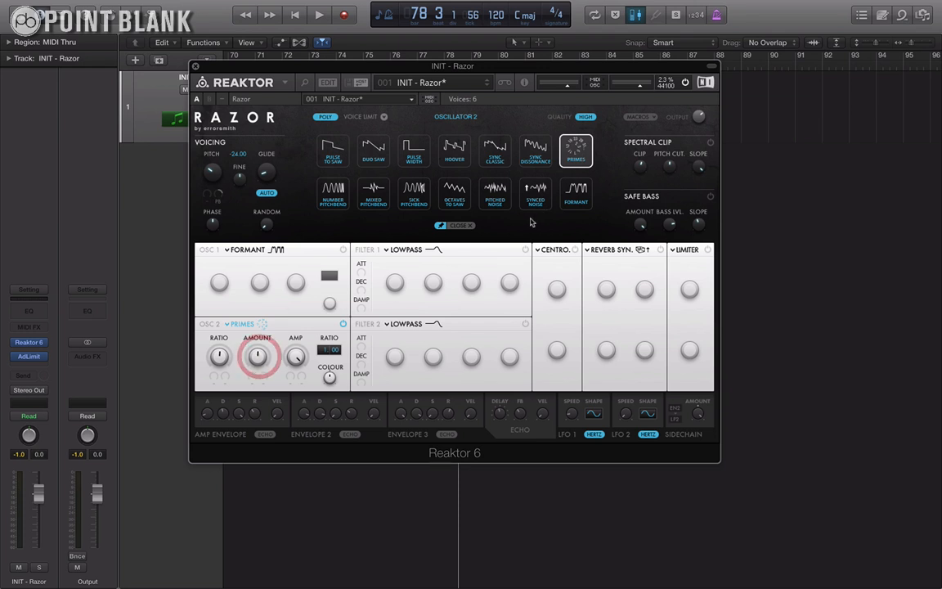
pyautogui.click(456, 225)
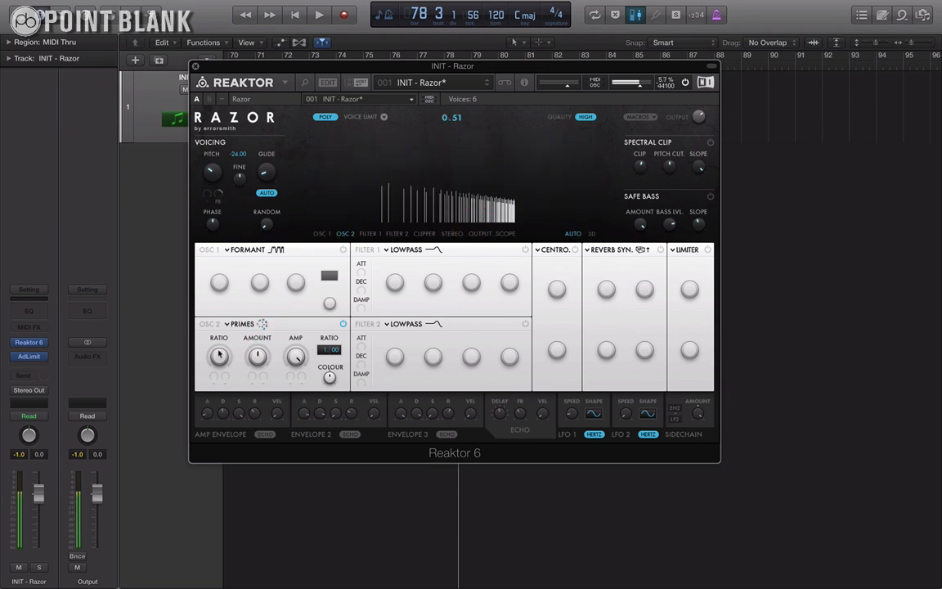
# - Sweep the Primes oscillator's Ratio and Amount, leaving Ratio a little below the midpoint and Amount at 0.24
pyautogui.moveTo(219, 358); pyautogui.dragTo(237, 428)
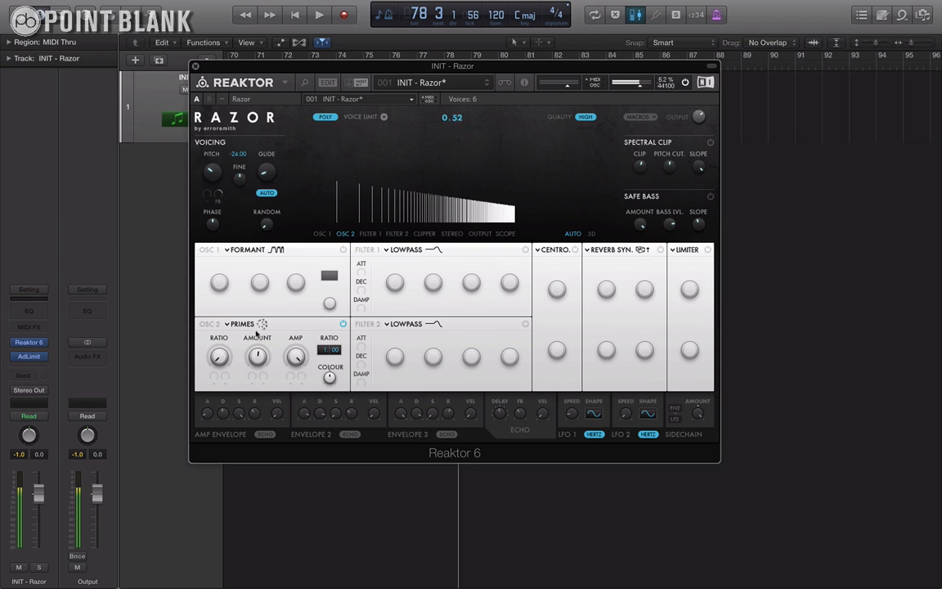
pyautogui.moveTo(256, 333); pyautogui.dragTo(254, 310)
pyautogui.moveTo(221, 358); pyautogui.dragTo(213, 323)
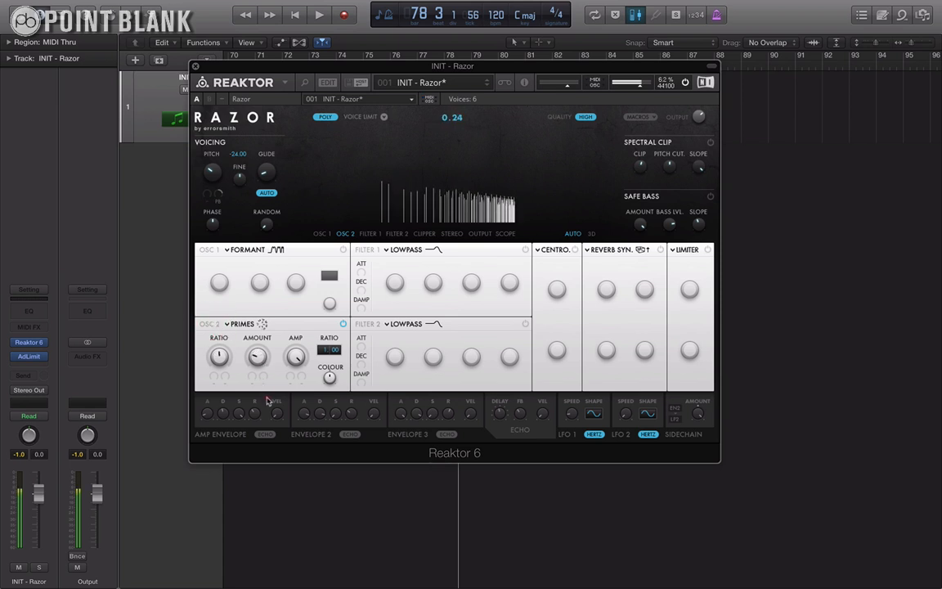
pyautogui.moveTo(219, 357); pyautogui.dragTo(254, 358)
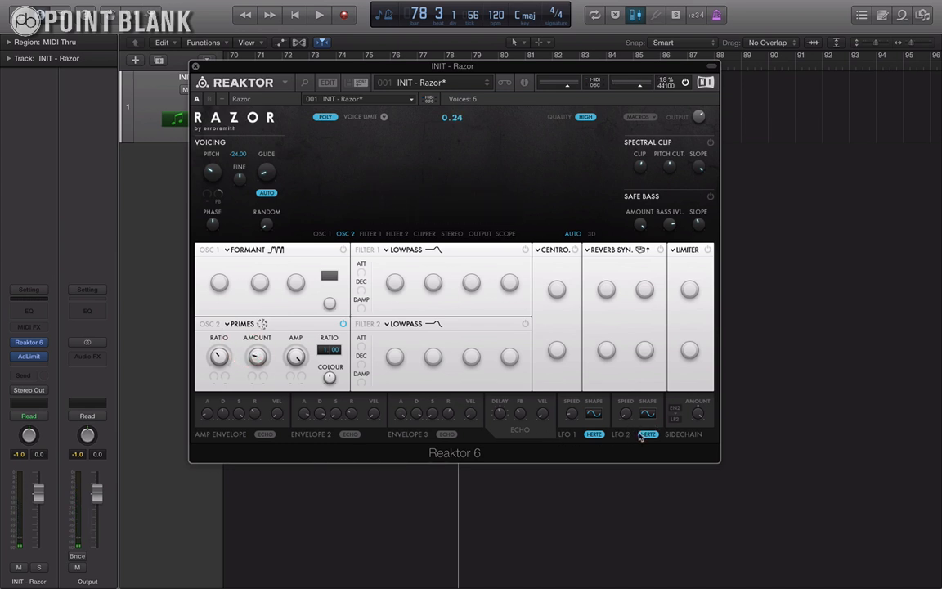
# - Modulate oscillator 2's Amount with LFO 2, link LFO 2 to LFO 1, and adjust its phase
pyautogui.click(251, 381)
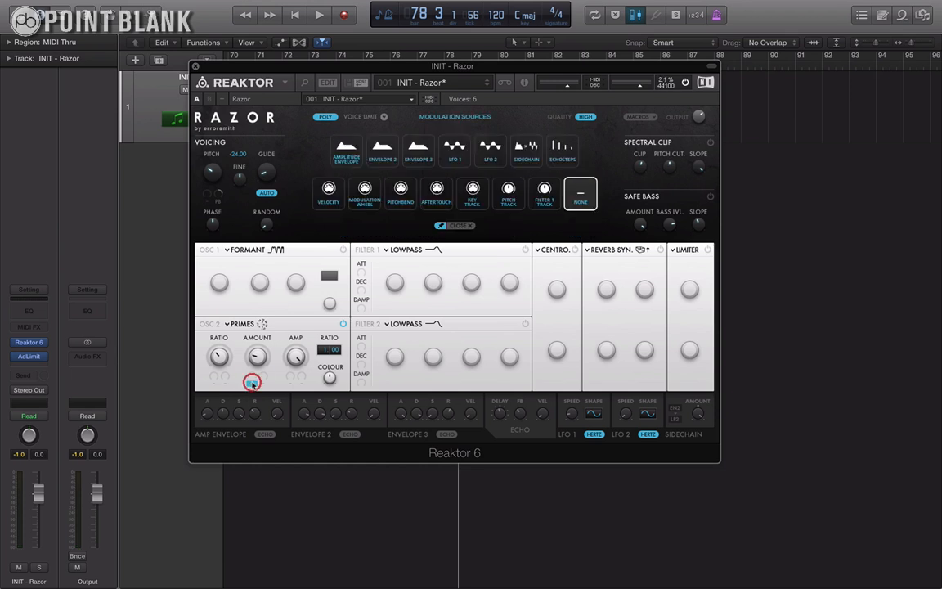
pyautogui.click(493, 149)
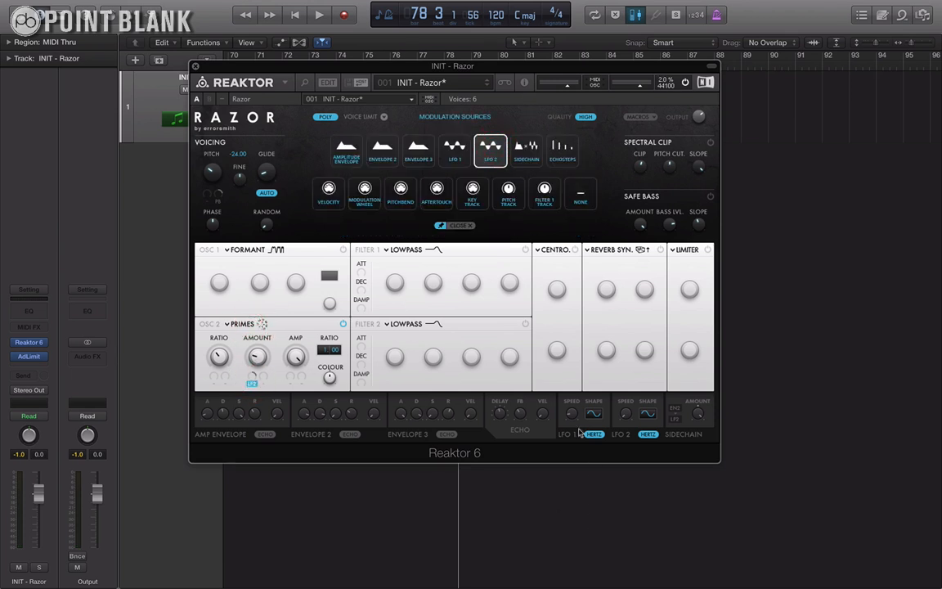
pyautogui.click(646, 435)
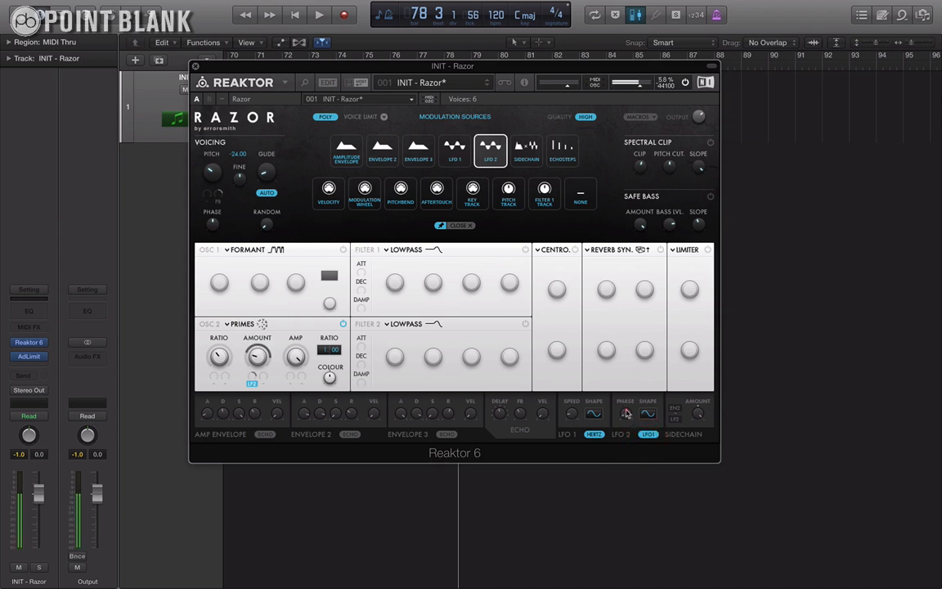
pyautogui.moveTo(626, 413); pyautogui.dragTo(630, 400)
pyautogui.moveTo(622, 392); pyautogui.dragTo(624, 385)
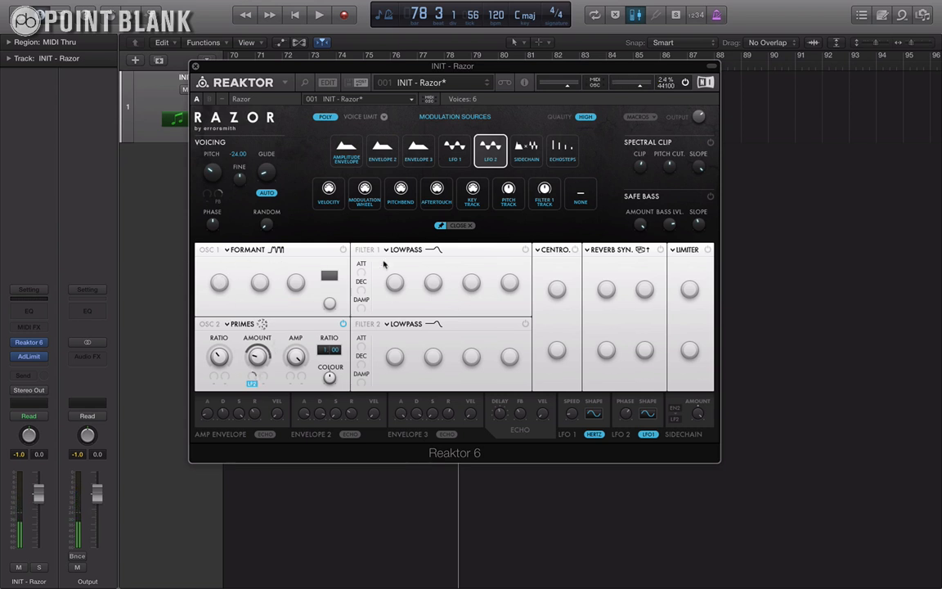
# - Turn oscillator 1 back on alongside oscillator 2 and return to the spectrum display
pyautogui.click(343, 249)
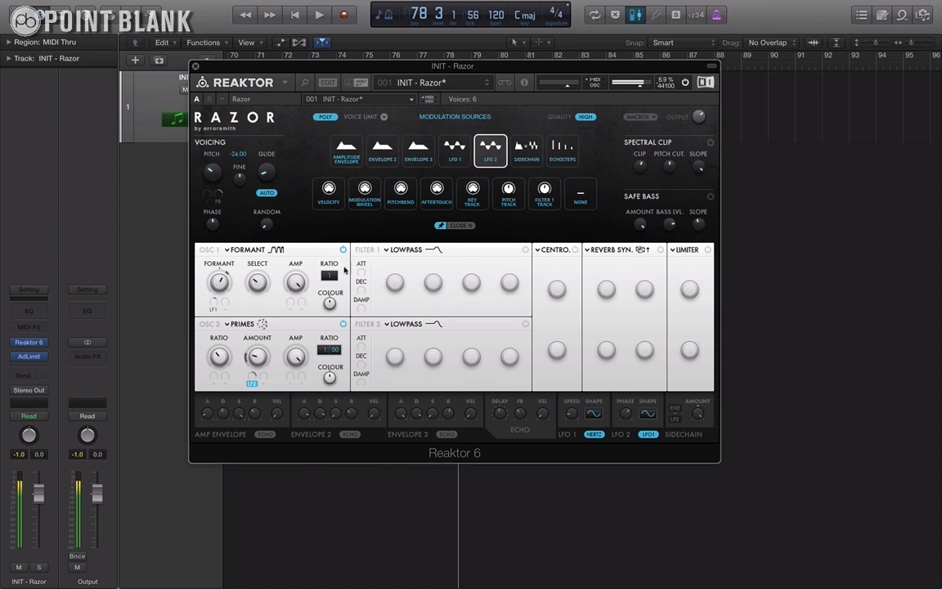
pyautogui.click(458, 225)
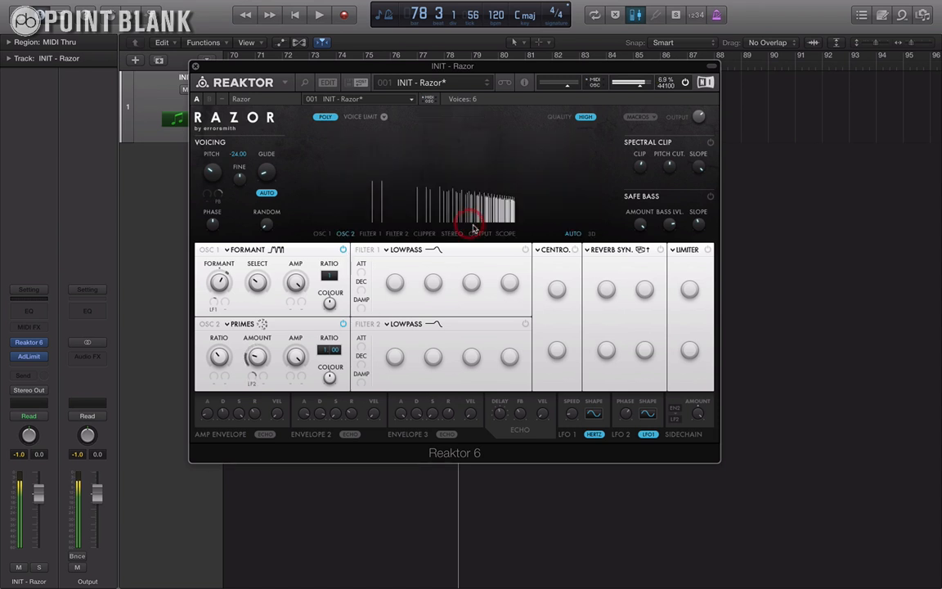
# - Show the output spectrum in the display and switch the patch's voice mode from Poly to Mono
pyautogui.click(481, 233)
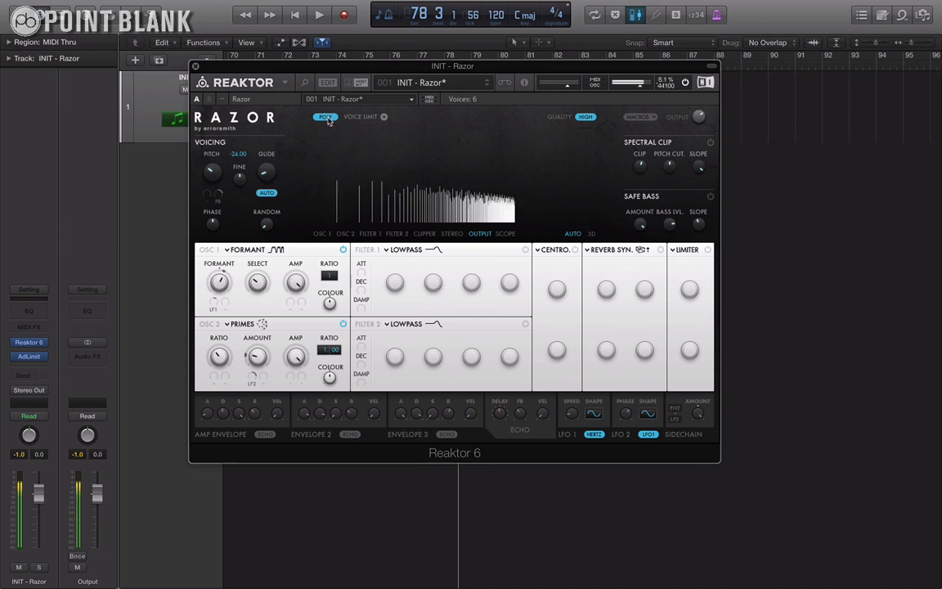
pyautogui.click(328, 119)
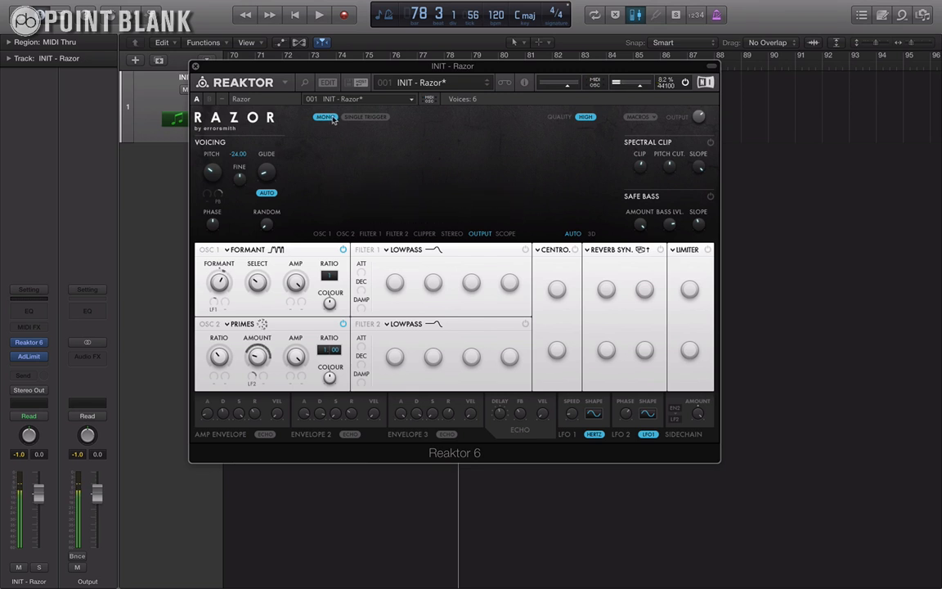
# - Raise the voicing Glide to about 20 for longer slides between notes
pyautogui.moveTo(269, 161)
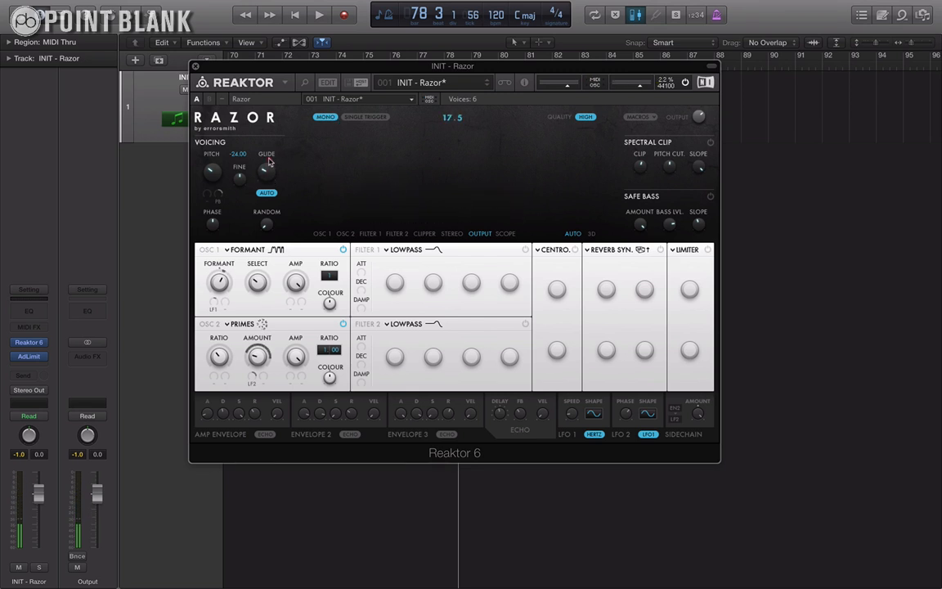
pyautogui.moveTo(270, 162); pyautogui.dragTo(270, 161)
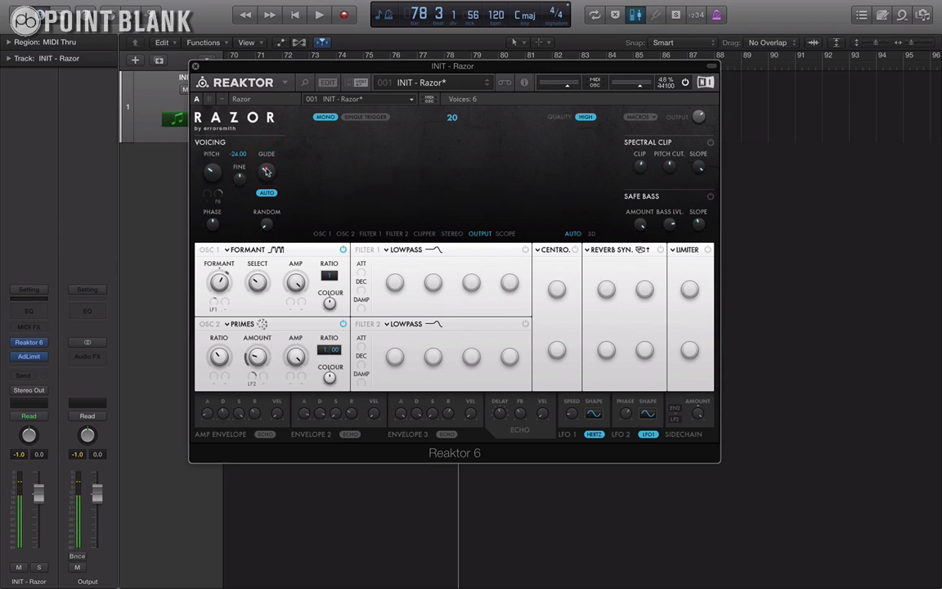
pyautogui.moveTo(266, 171); pyautogui.dragTo(267, 169)
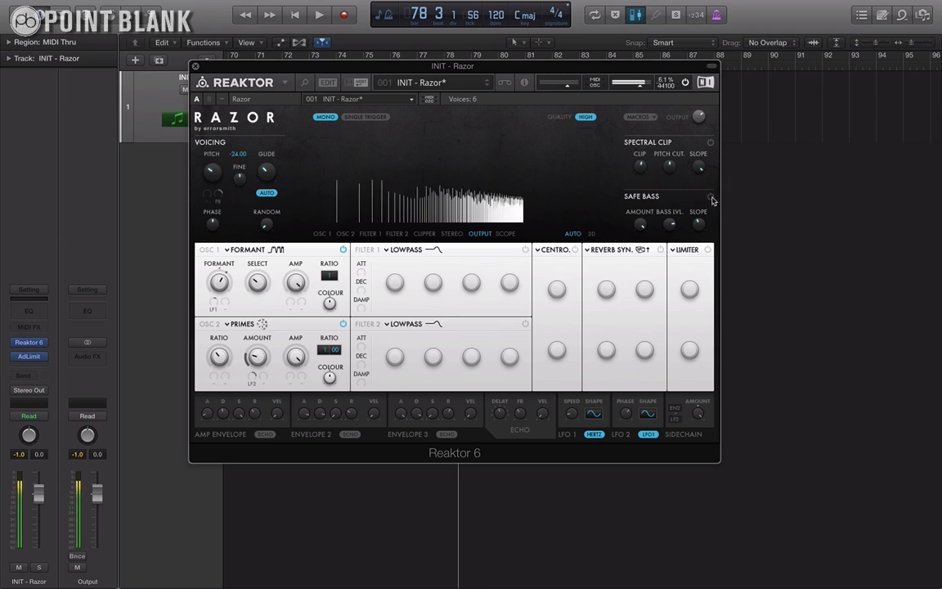
# - Turn on Safe Bass and sweep its Amount, leaving it at 0.99
pyautogui.click(711, 197)
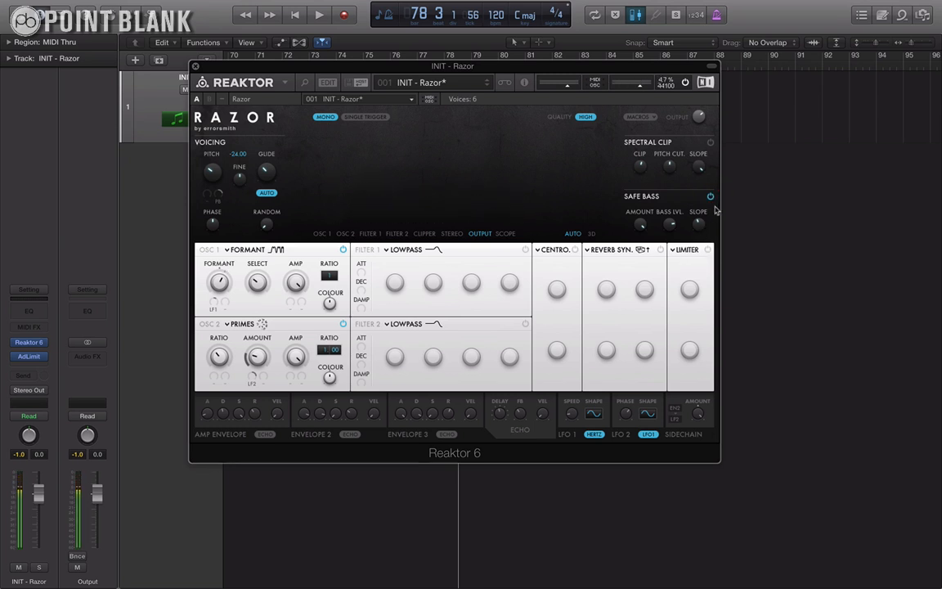
pyautogui.moveTo(671, 222)
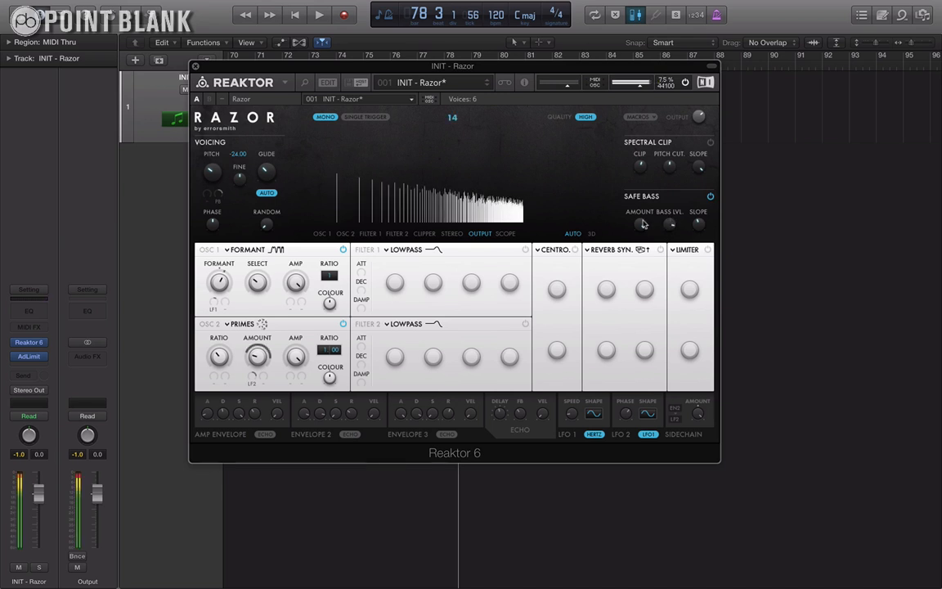
pyautogui.moveTo(643, 224); pyautogui.dragTo(650, 350)
pyautogui.moveTo(546, 283)
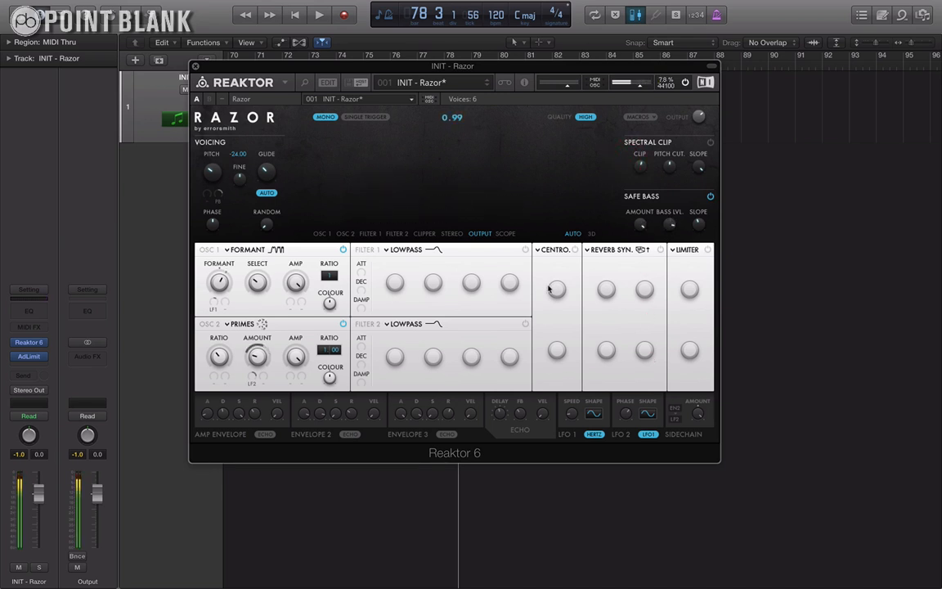